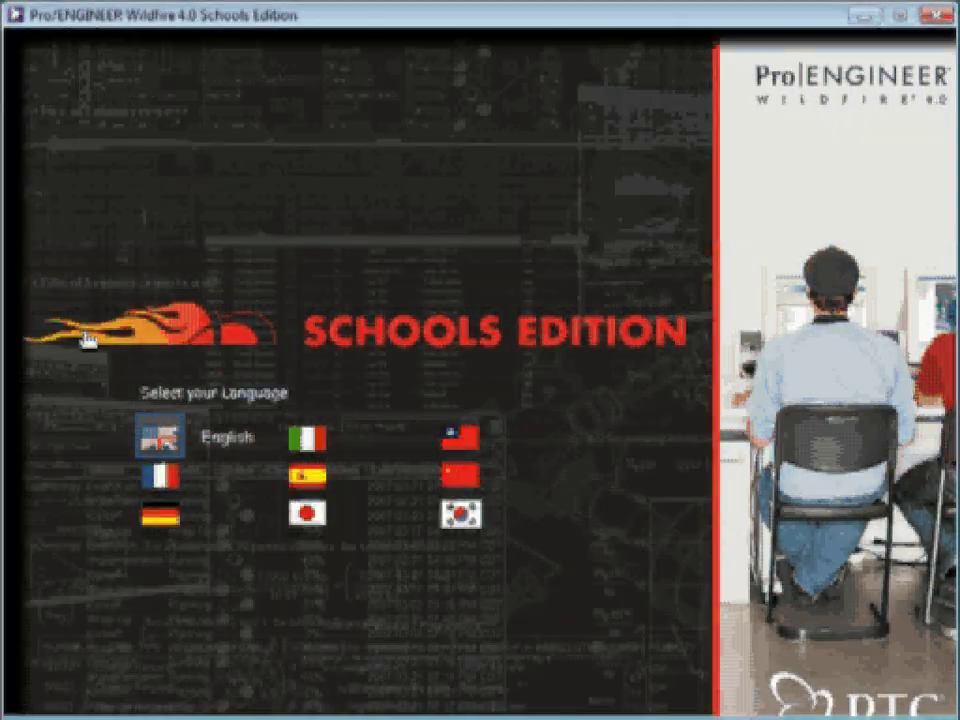
Choose English in the Schools Edition launcher and open Schools_install_guide_EN.pdf.
left_click(160, 437)
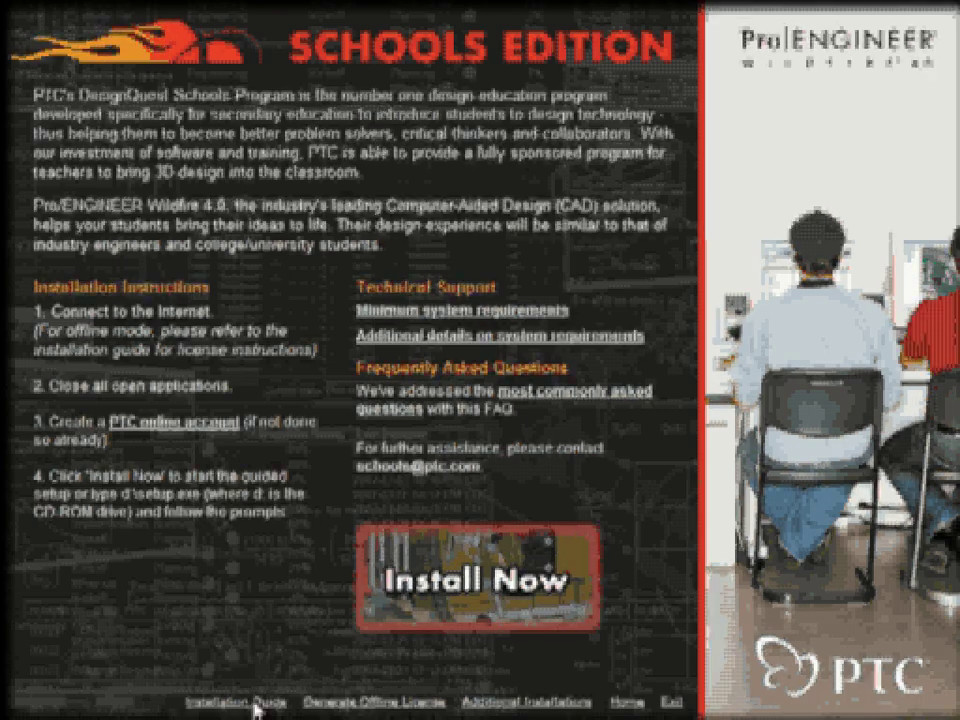
left_click(266, 703)
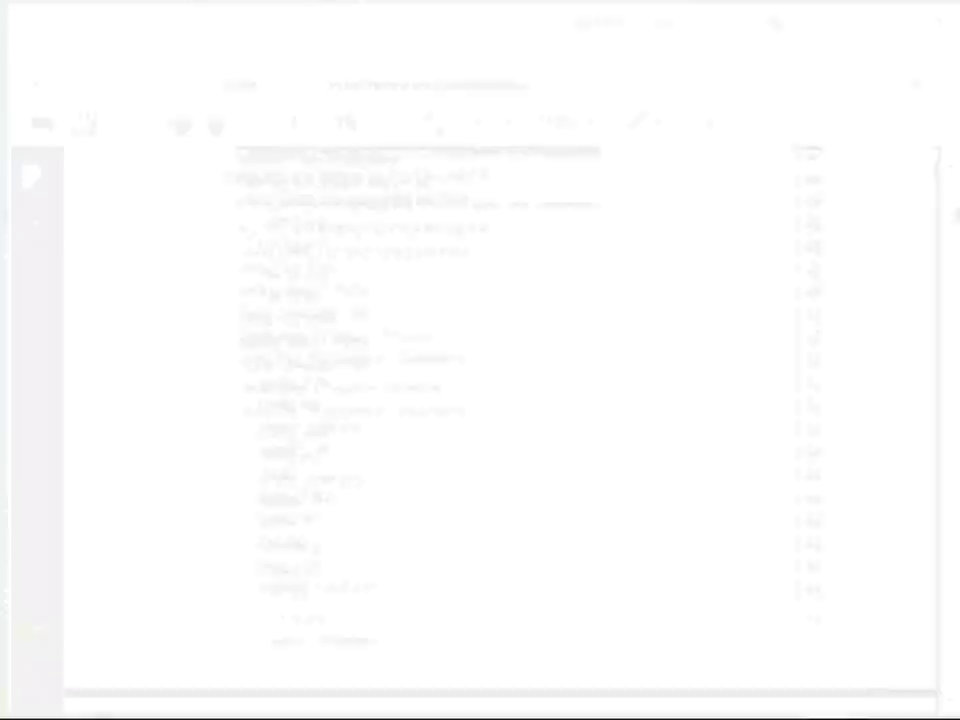
Scroll the guide to page 11's Site License section and follow its schools licensing link.
scroll(695, 427, "down", 10)
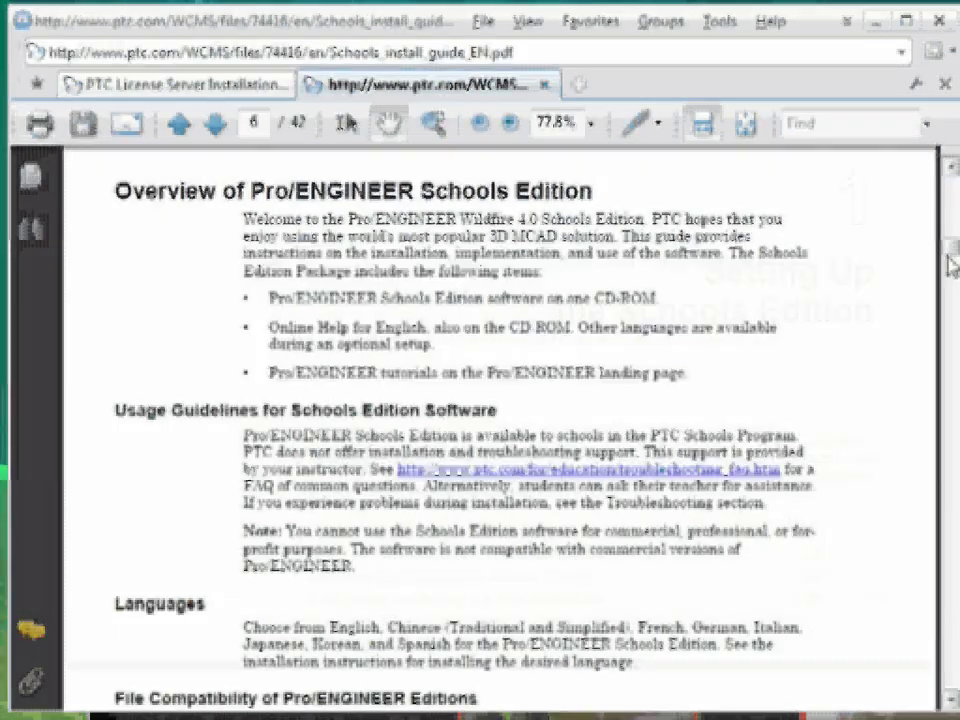
scroll(945, 285, "down", 5)
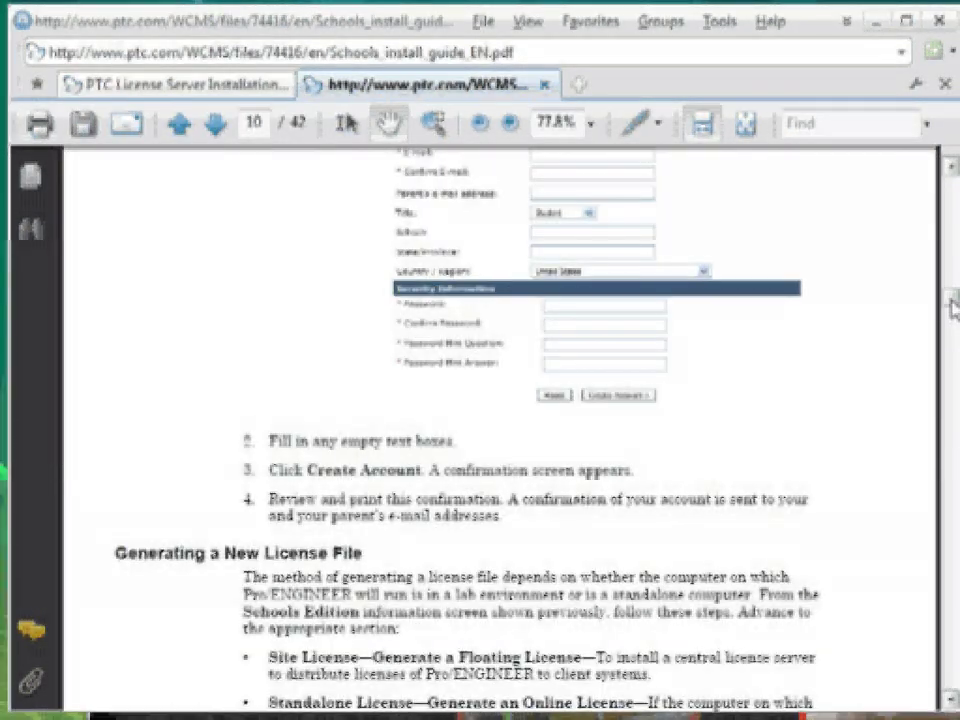
scroll(660, 320, "down", 8)
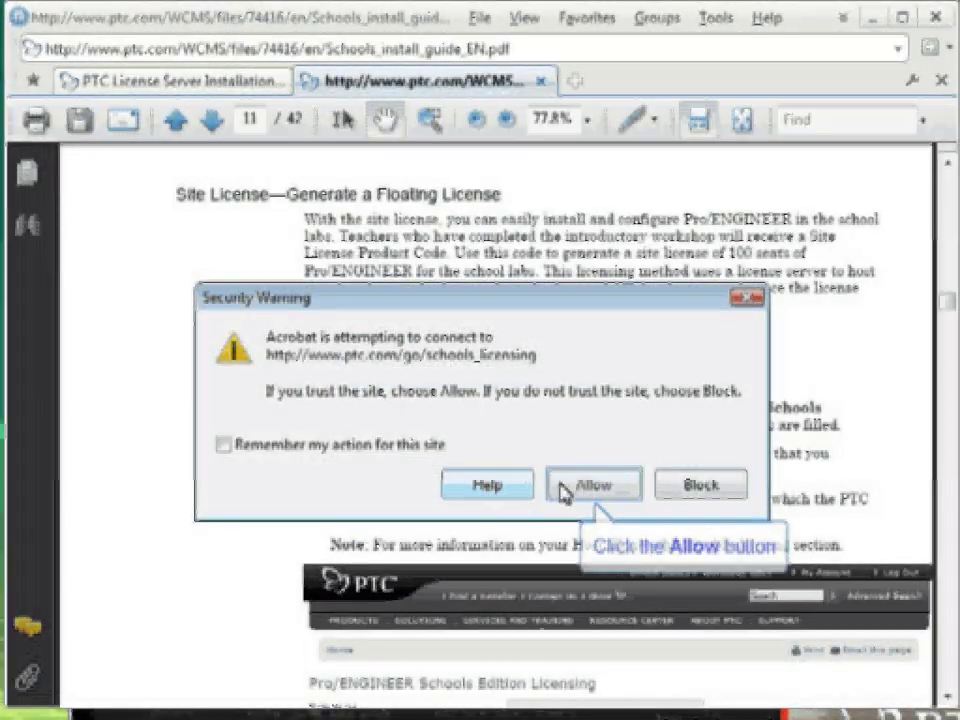
Allow the connection, enter the product code in the Floating Licensing form and submit the request.
left_click(595, 485)
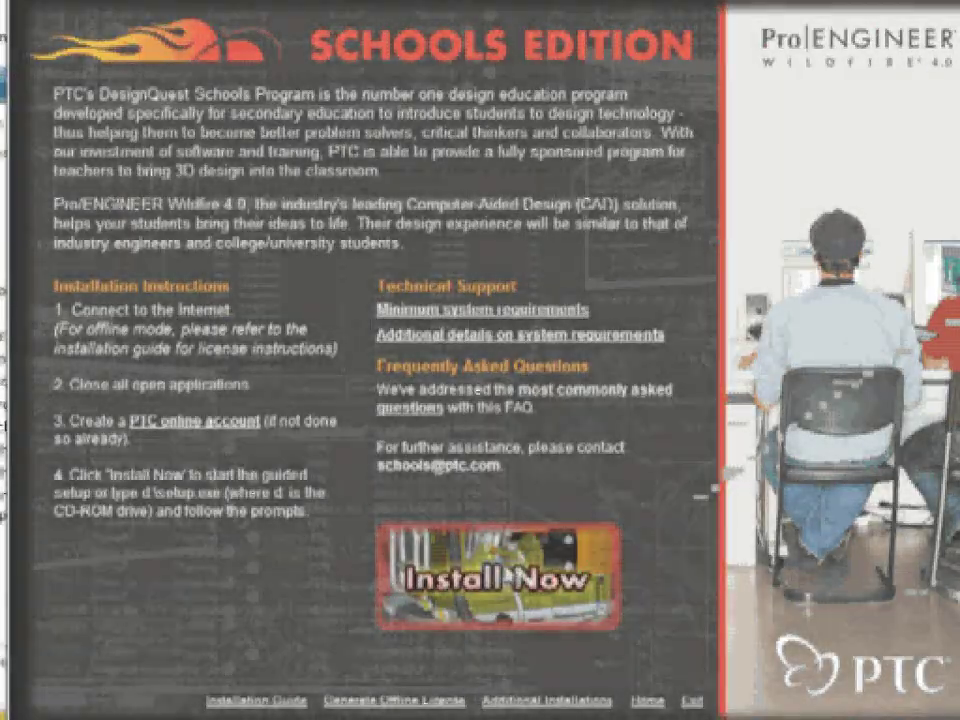
left_click(507, 577)
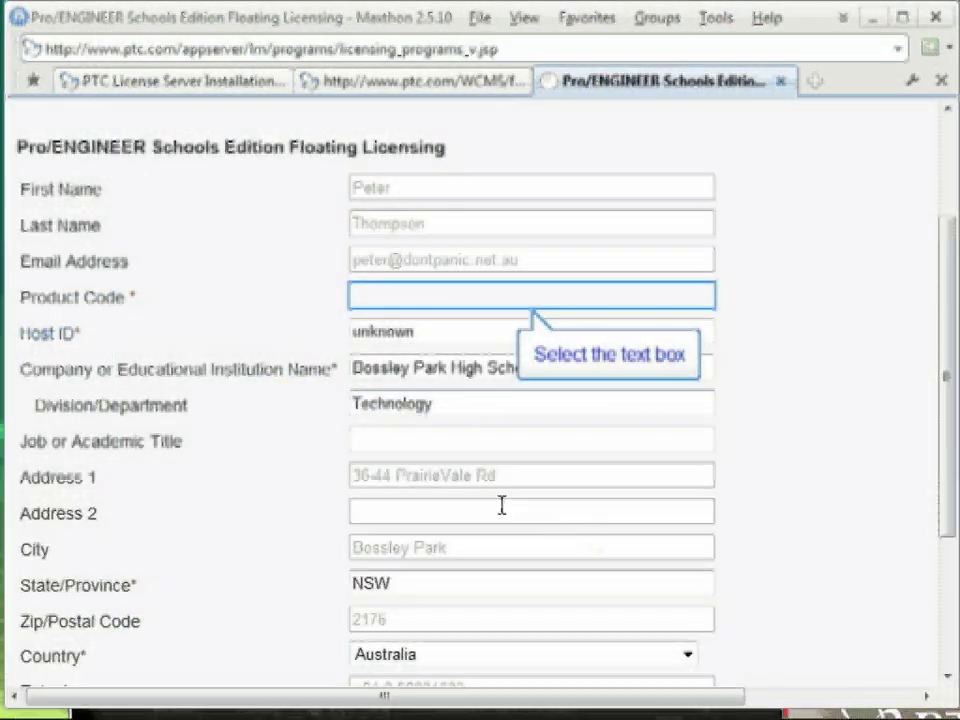
left_click(431, 298)
type("TY")
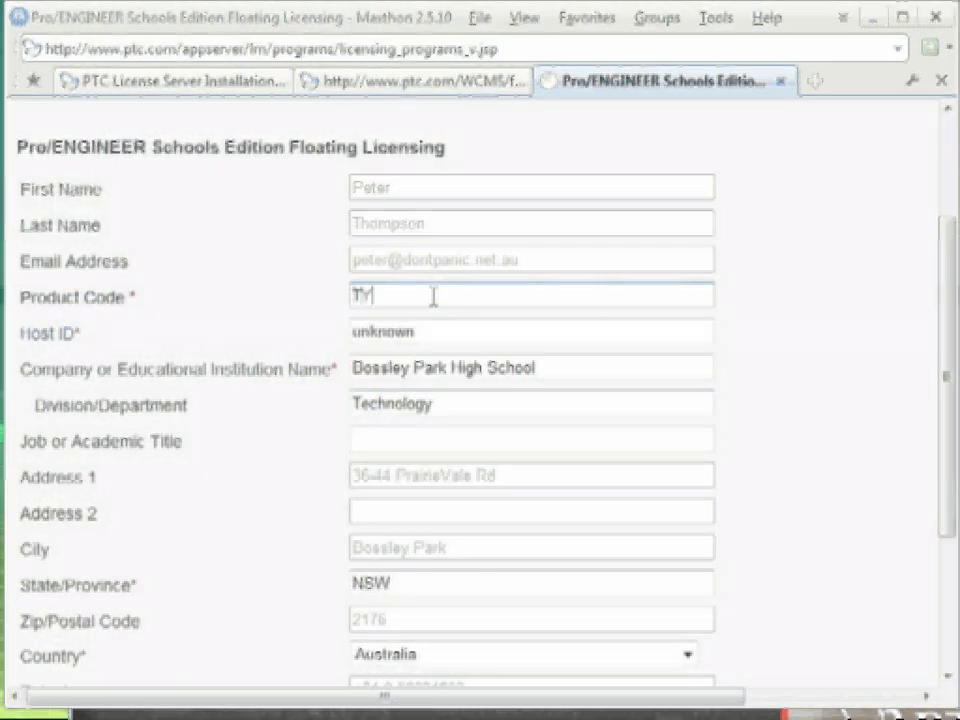
type("PE YOUR P")
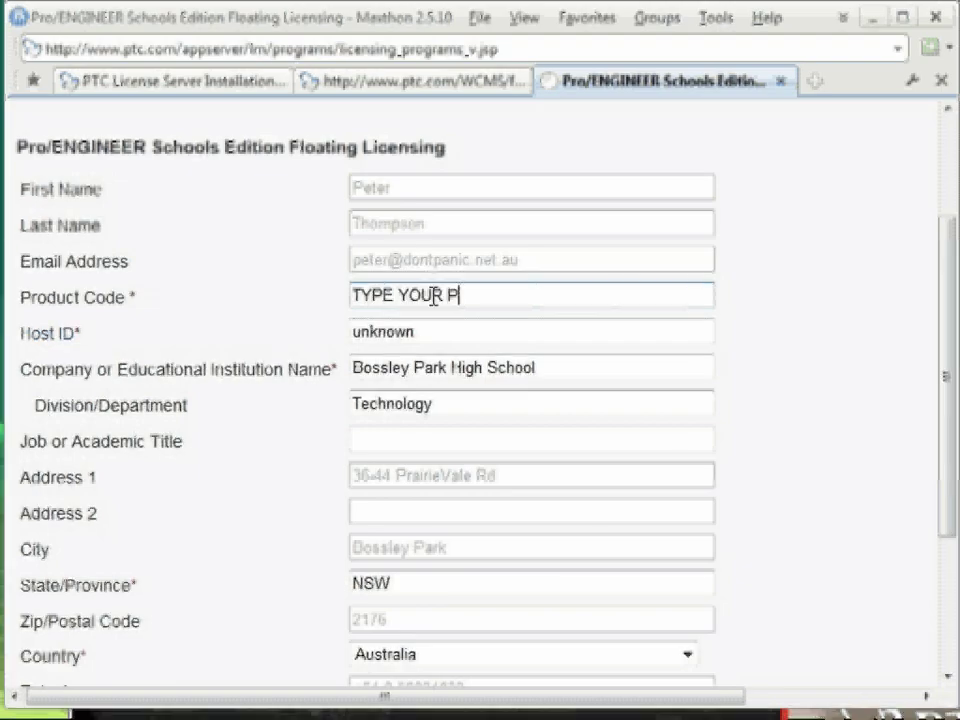
type("RODUCT CODE")
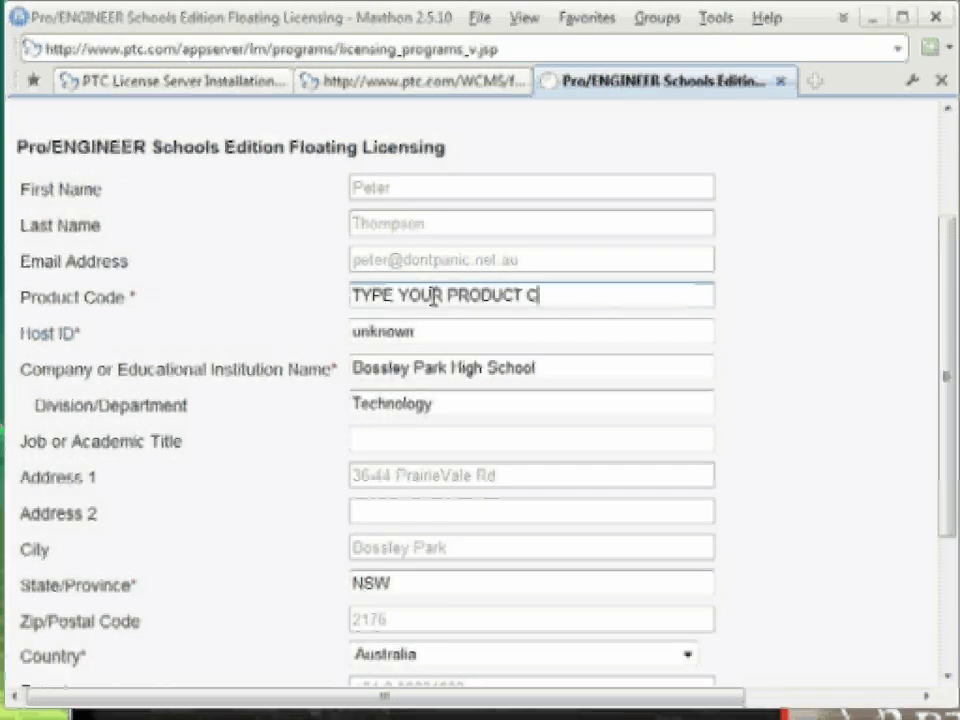
type(" H")
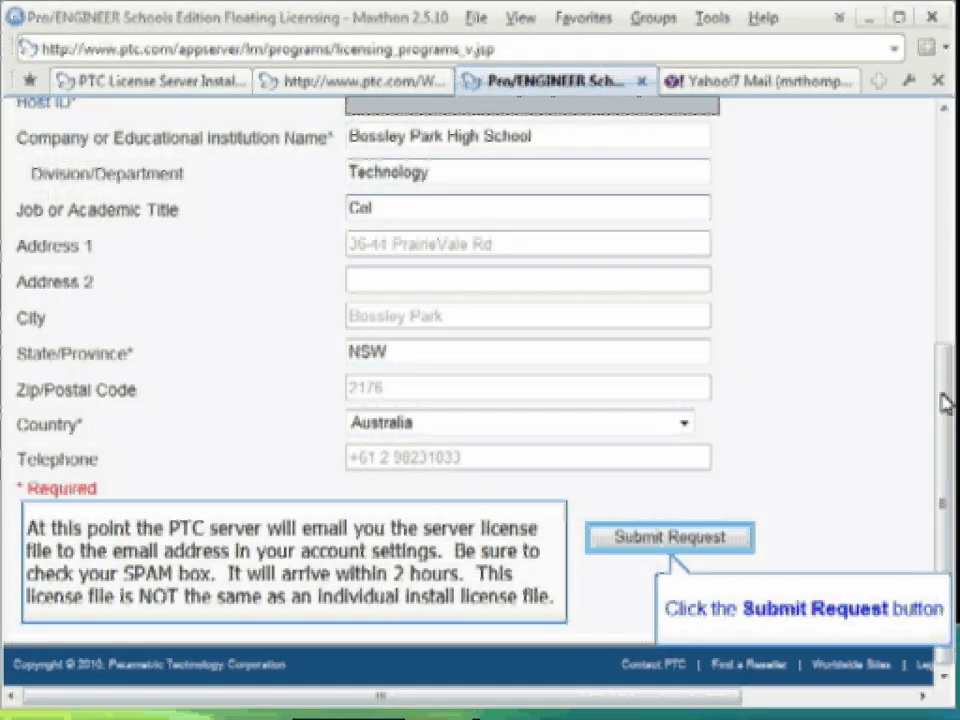
left_click(650, 542)
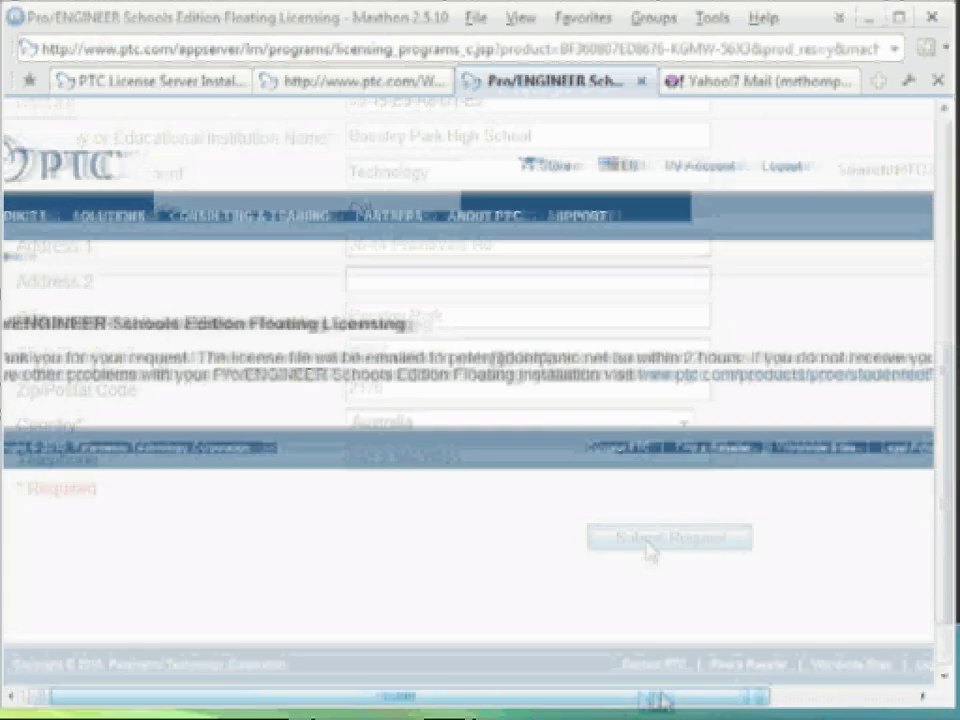
left_click_drag(658, 699, 810, 700)
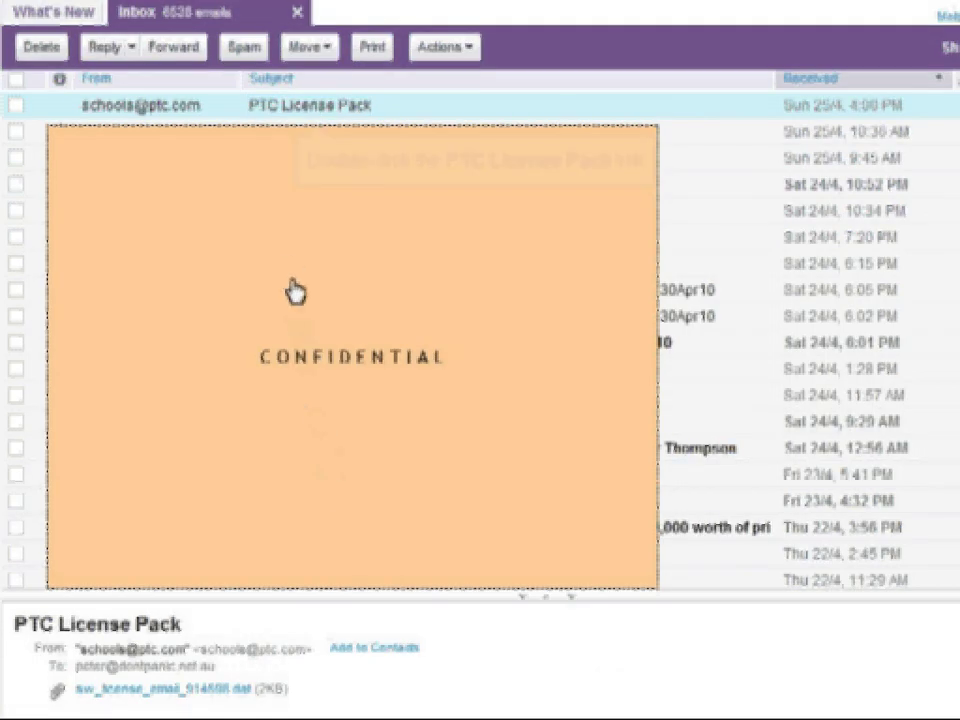
Open the PTC License Pack email and save sw_license_email_914598.dat to the computer.
double_click(287, 117)
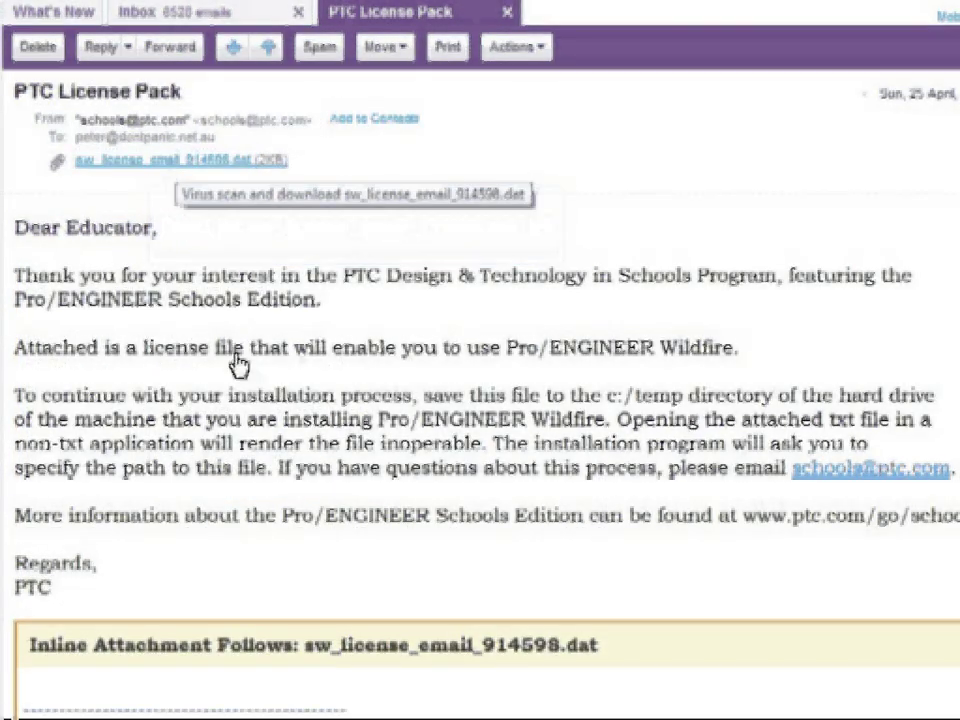
left_click(177, 163)
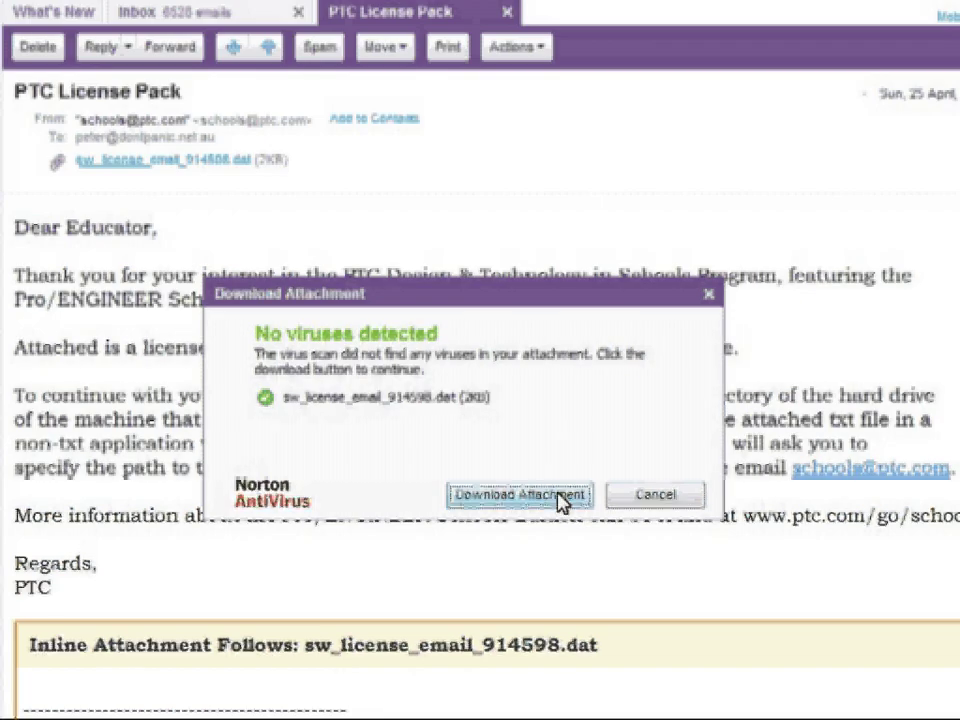
left_click(558, 494)
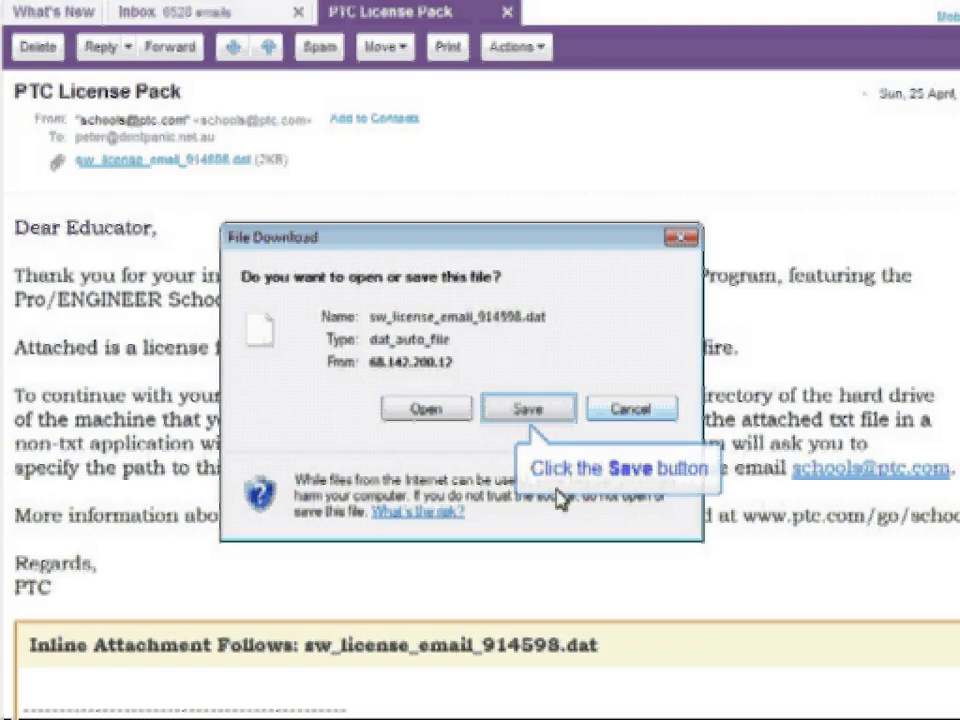
left_click(527, 409)
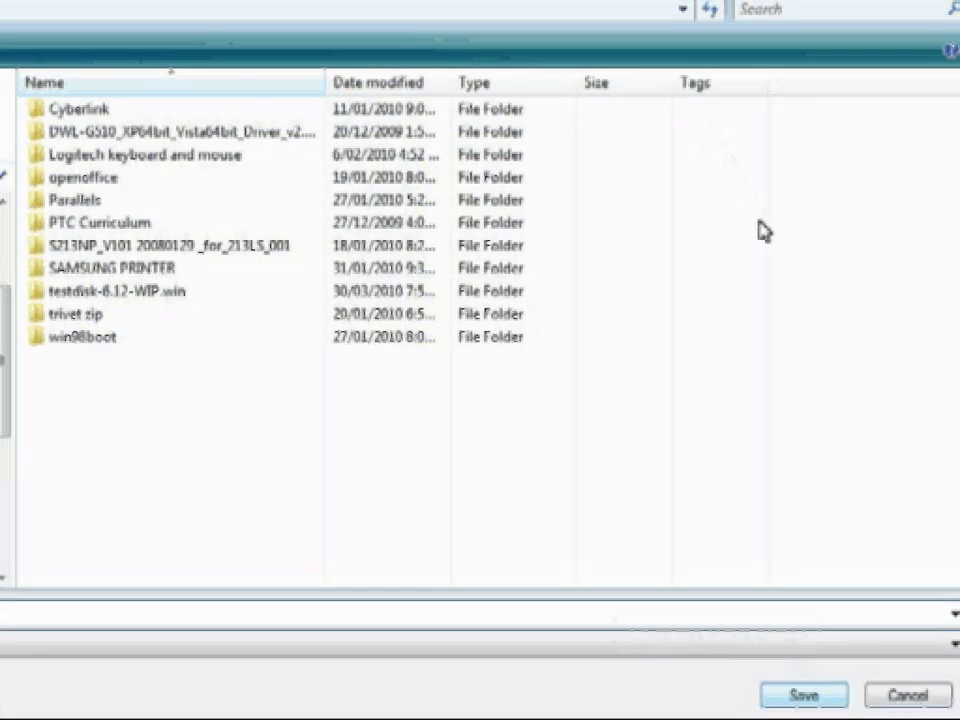
left_click(826, 700)
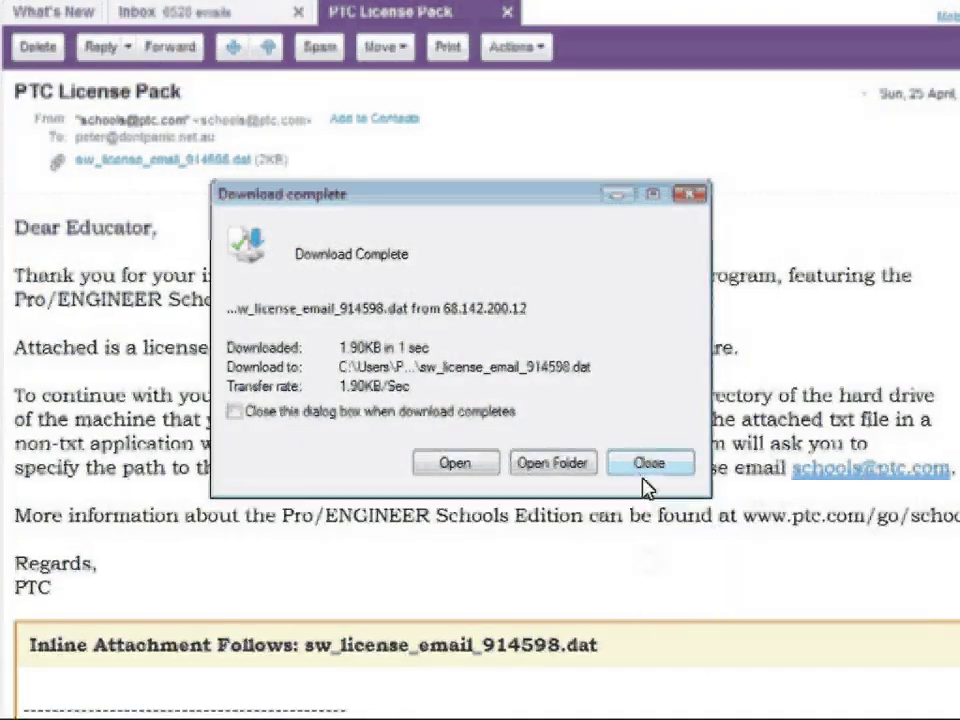
left_click(647, 468)
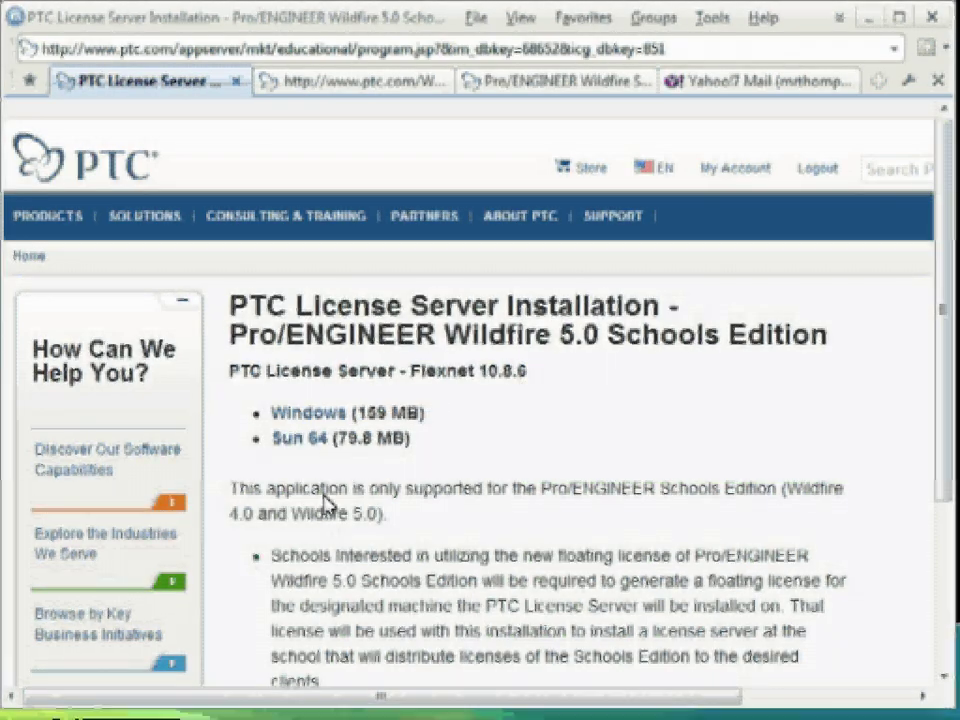
Download the 159 MB Windows package ptc_lic_server_flex-10-8-6_WIN.zip and save it.
left_click(318, 417)
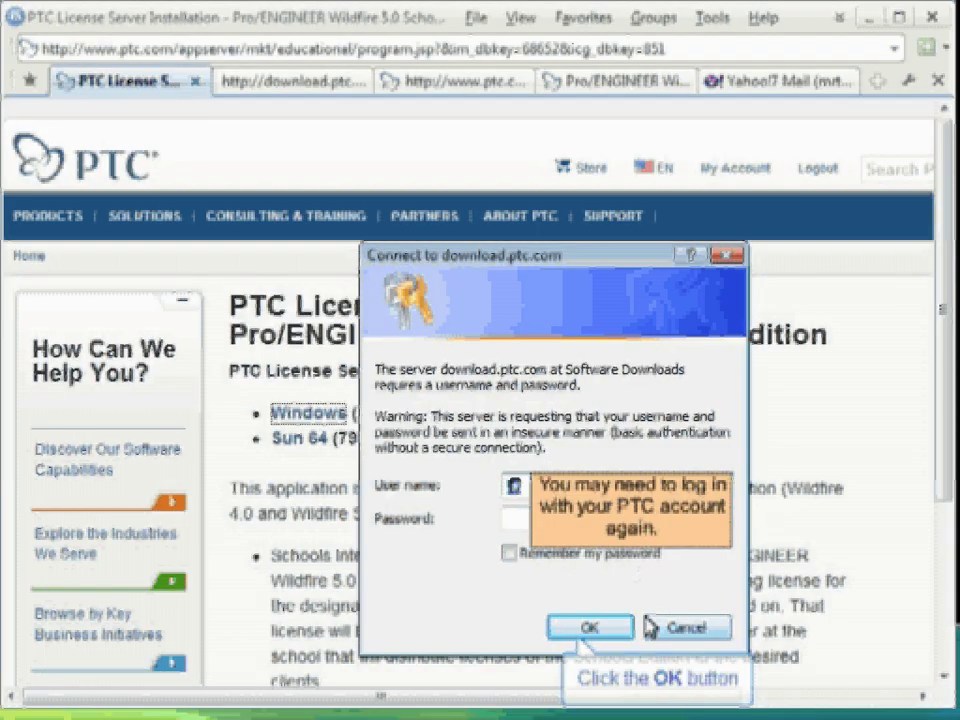
type("peter")
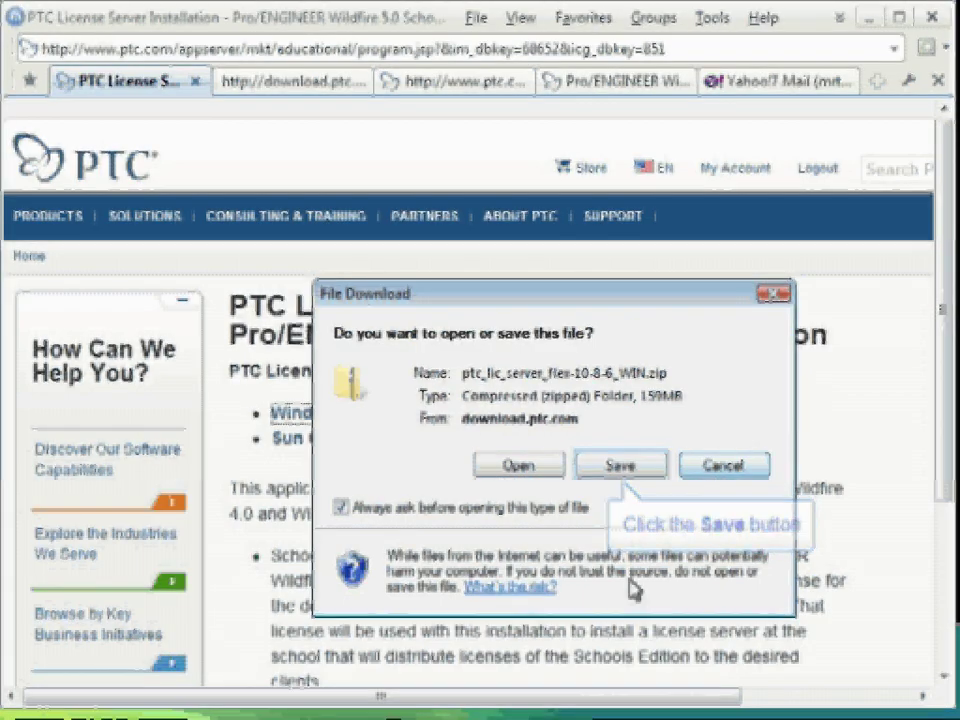
left_click(621, 467)
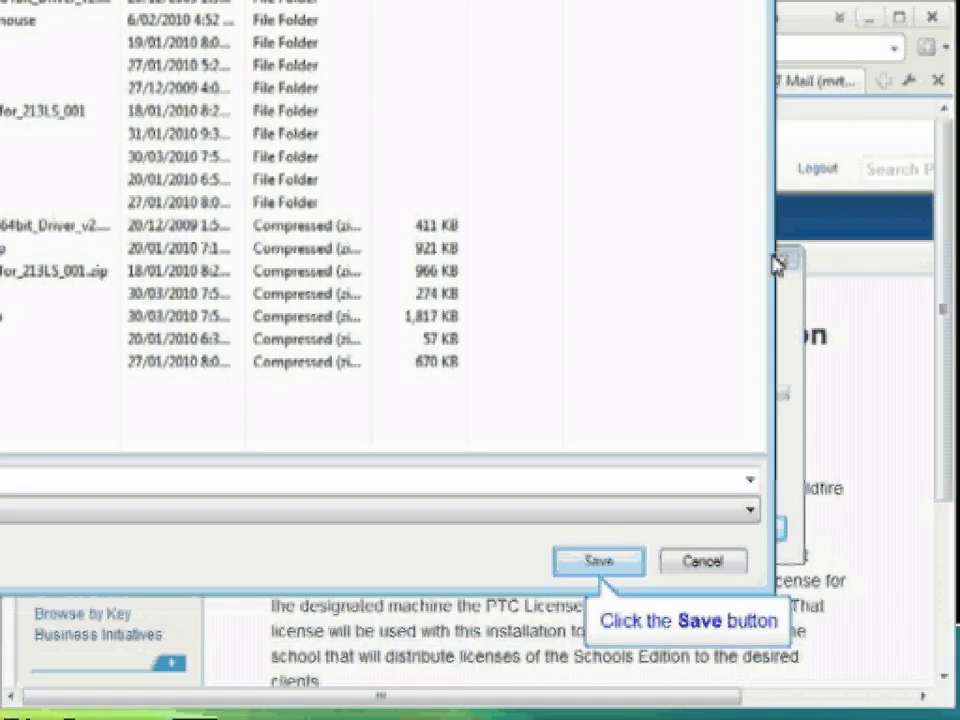
left_click(617, 561)
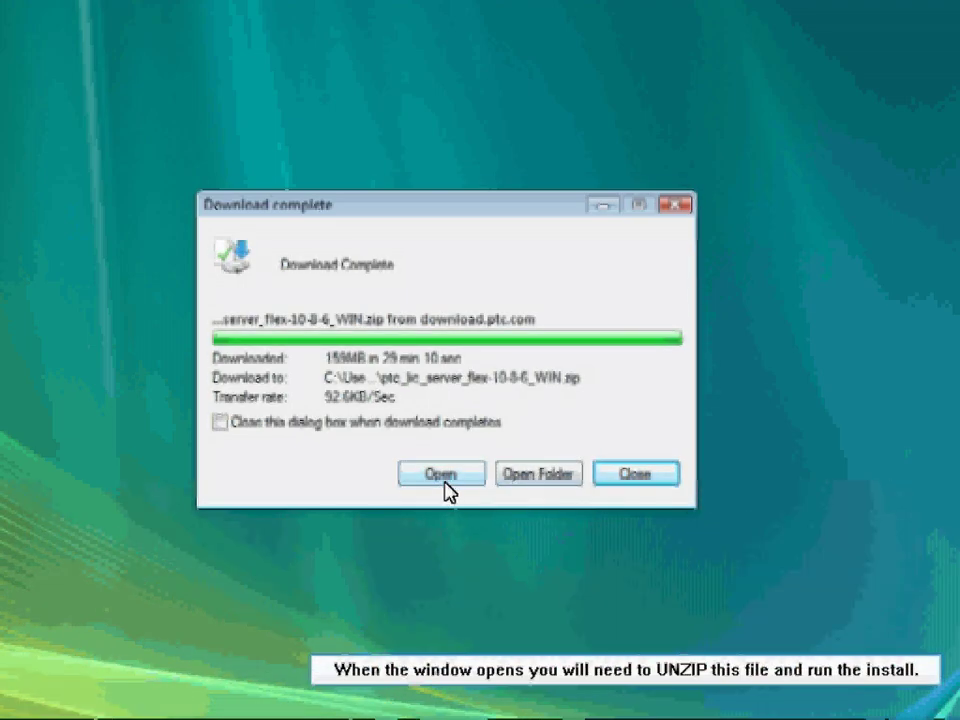
Open the downloaded zip and start the PTC License Server Wildfire 5.0 setup.
left_click(441, 474)
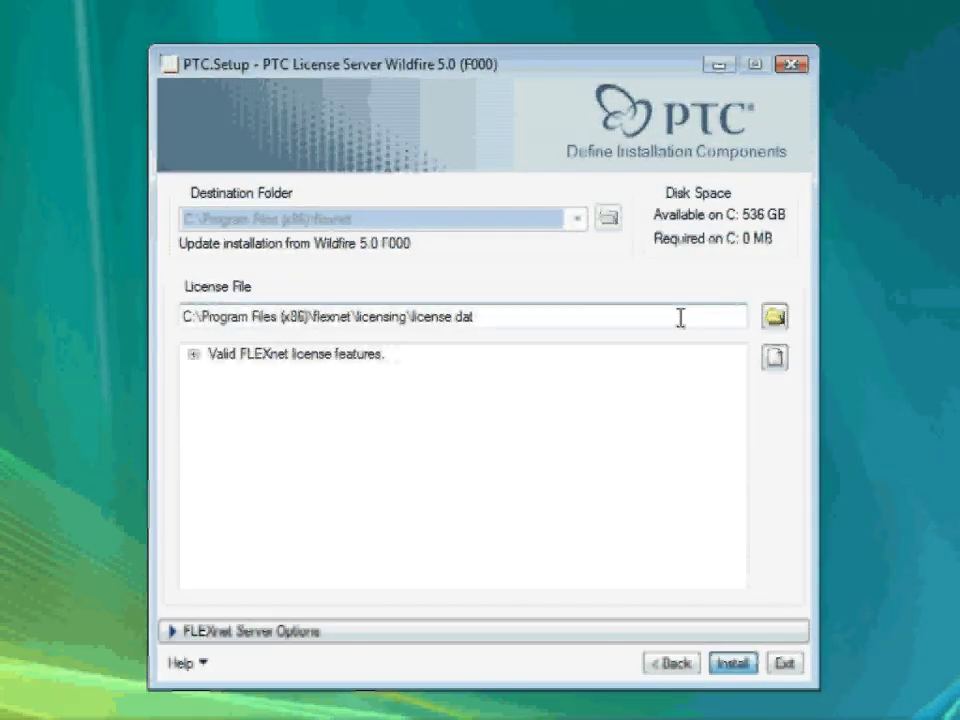
Load the .dat license file from Public\Downloads as the license server's License File.
left_click(775, 319)
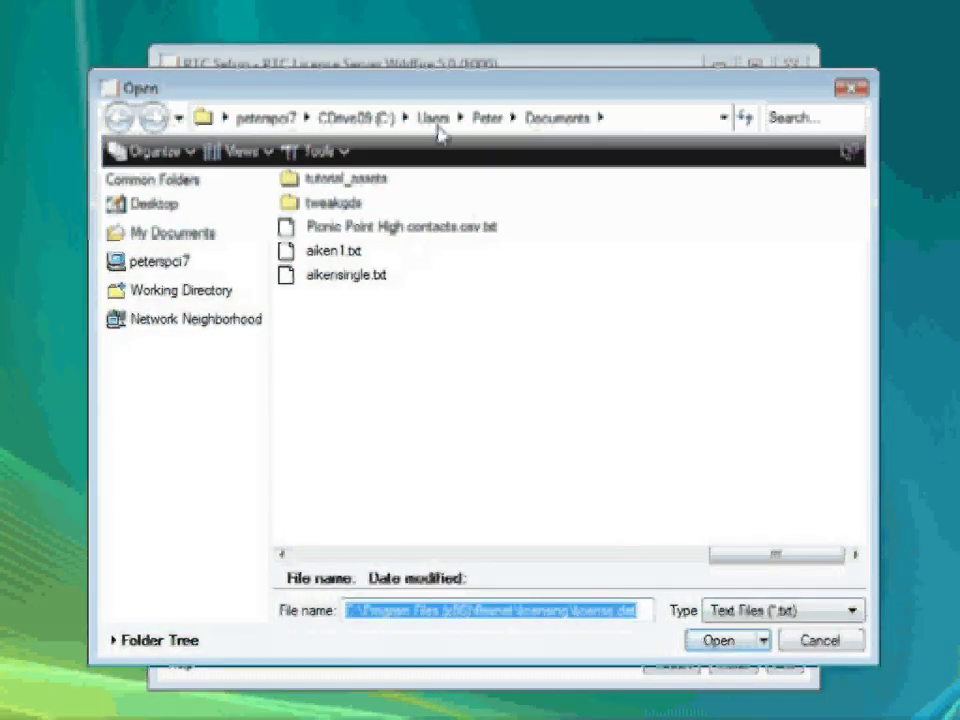
left_click(438, 122)
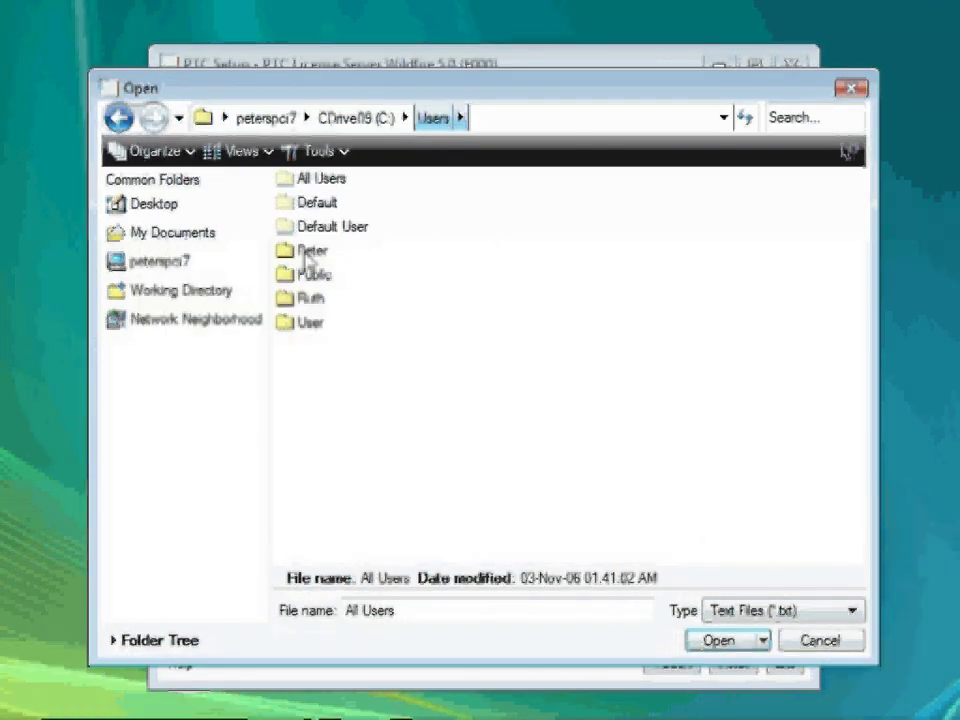
double_click(300, 276)
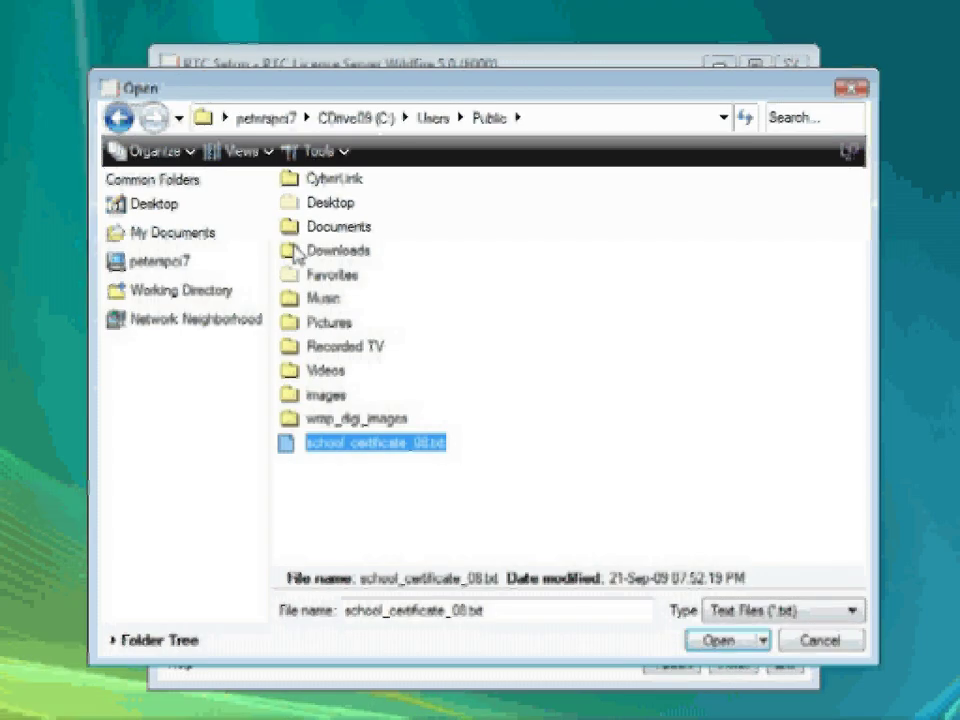
double_click(296, 252)
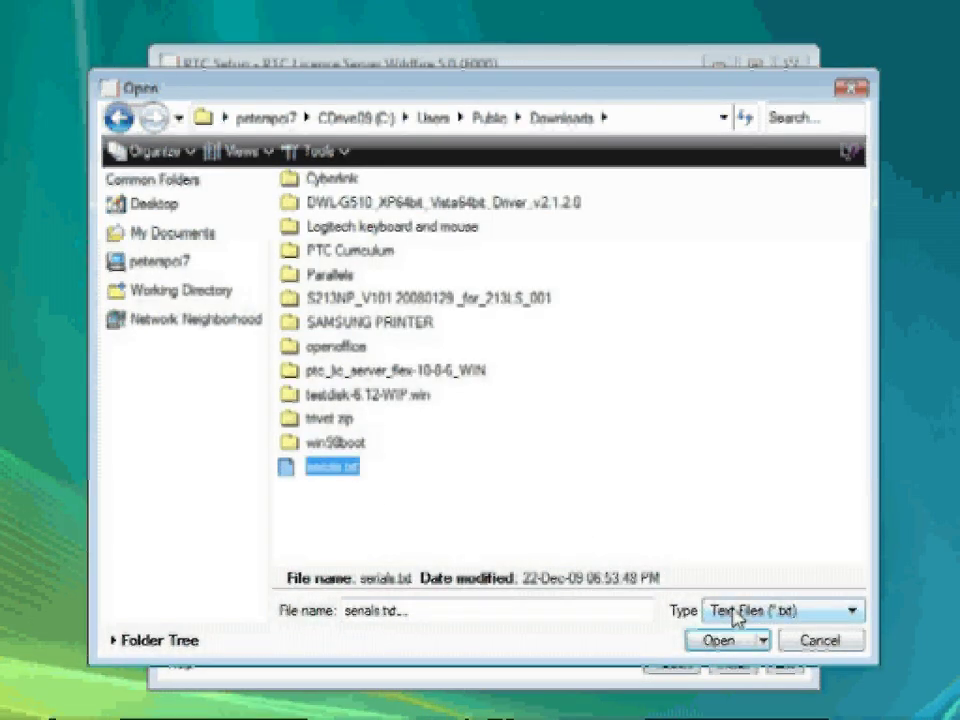
left_click(787, 621)
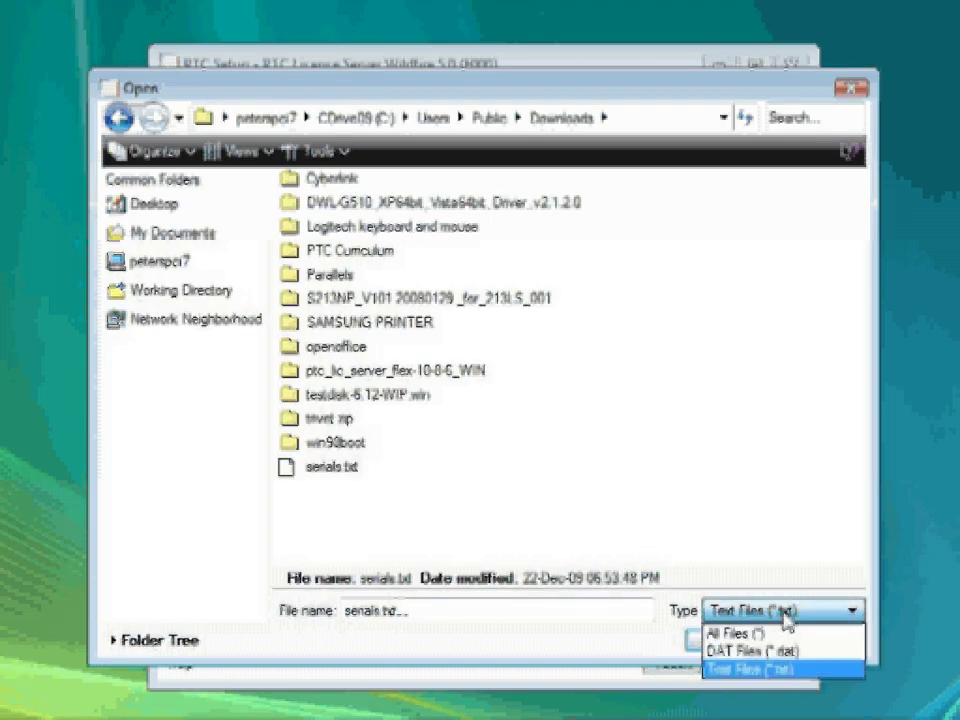
left_click(751, 650)
left_click(422, 470)
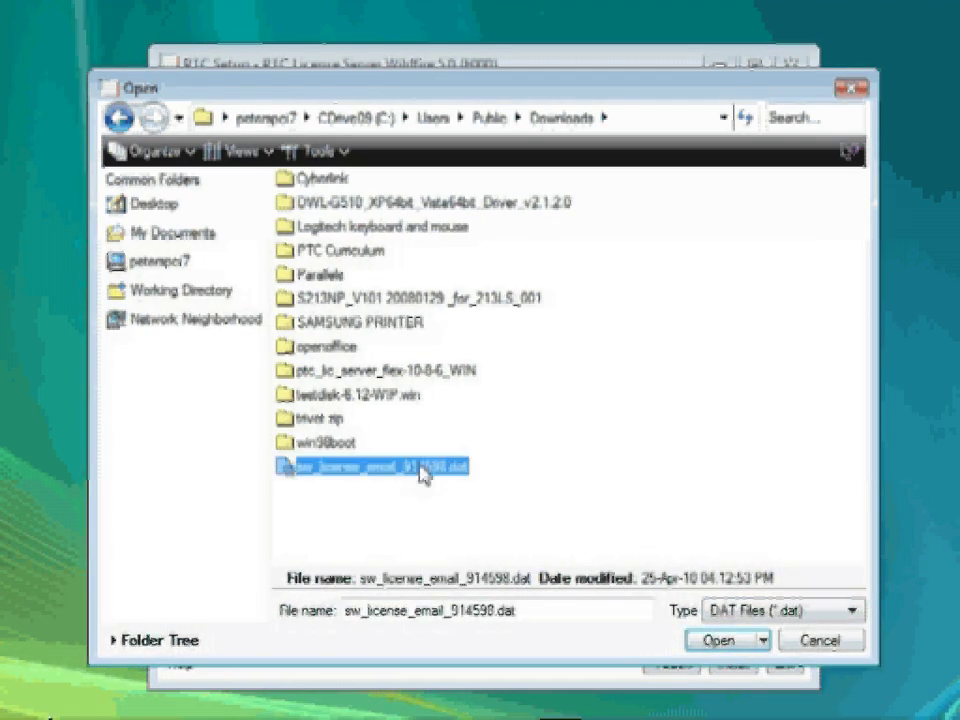
double_click(422, 470)
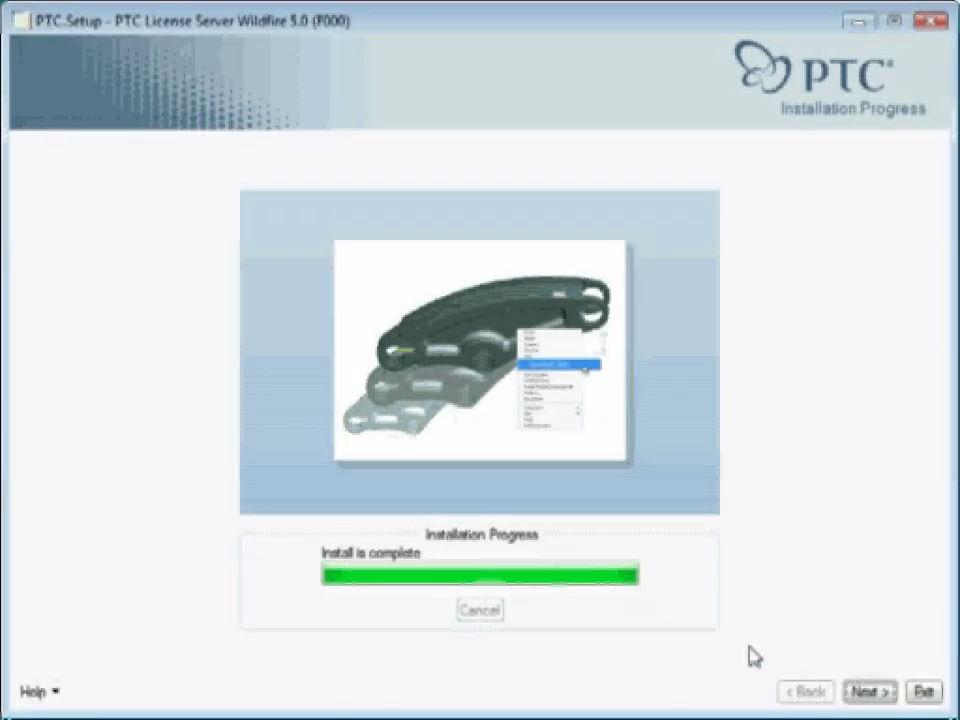
Finish the license server installation and exit the setup.
left_click(872, 694)
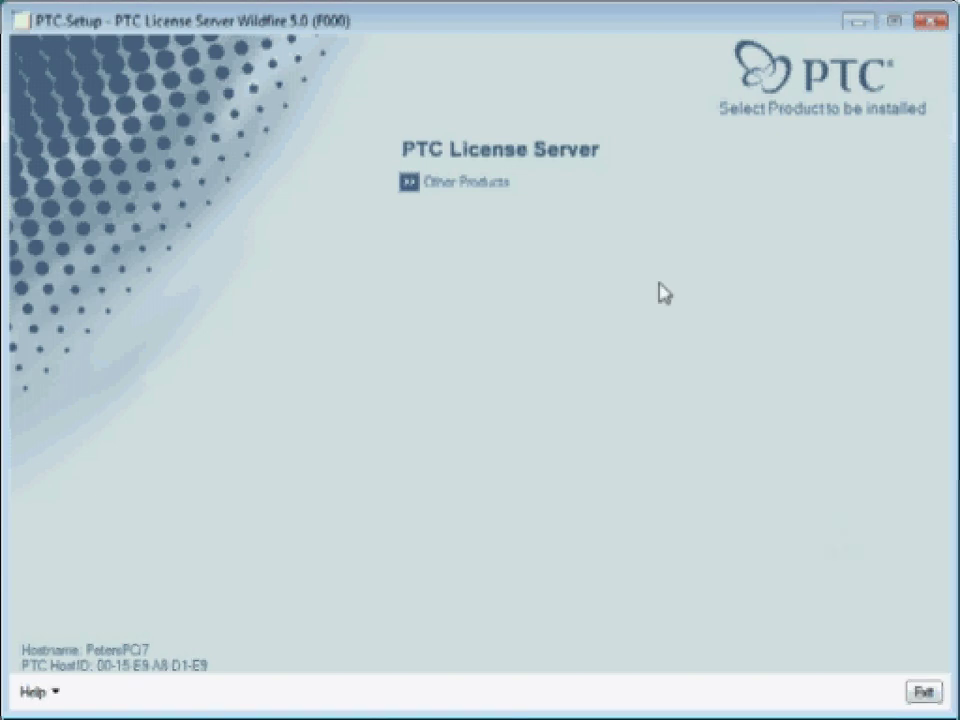
left_click(924, 694)
left_click(432, 404)
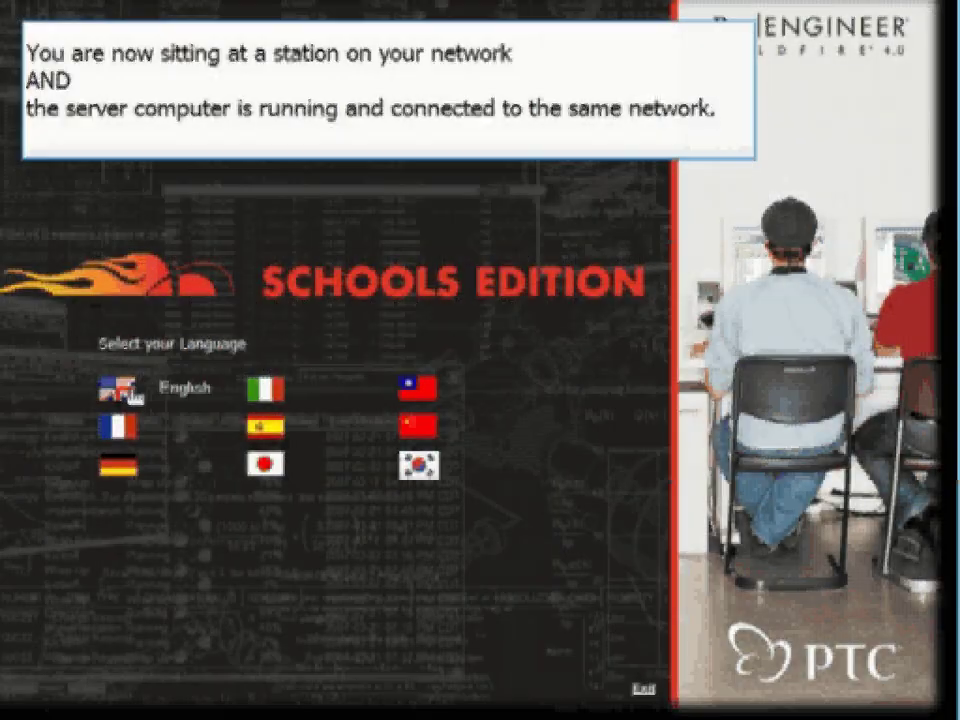
Choose English, pass the splash, and accept the Pro/ENGINEER Schools Edition license agreement.
left_click(118, 389)
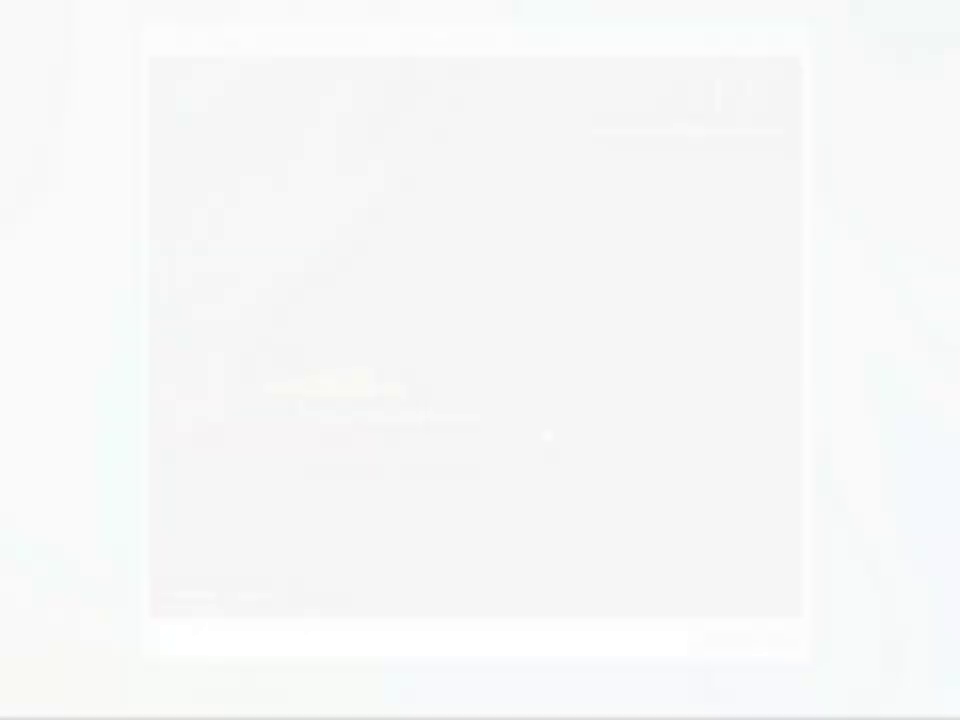
left_click(716, 638)
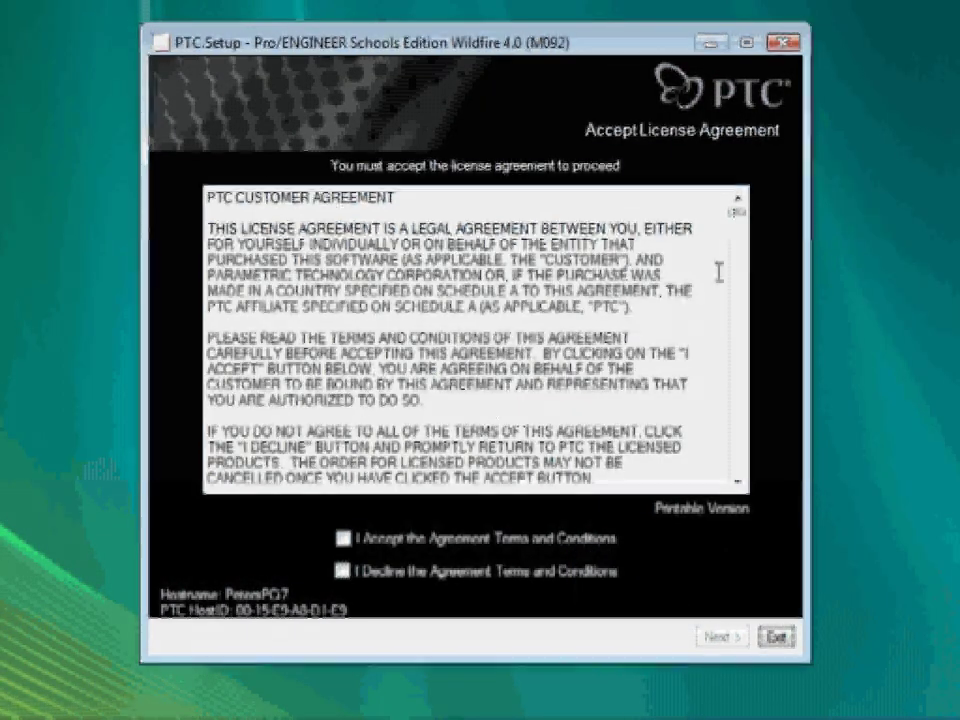
left_click_drag(744, 221, 752, 497)
left_click(458, 541)
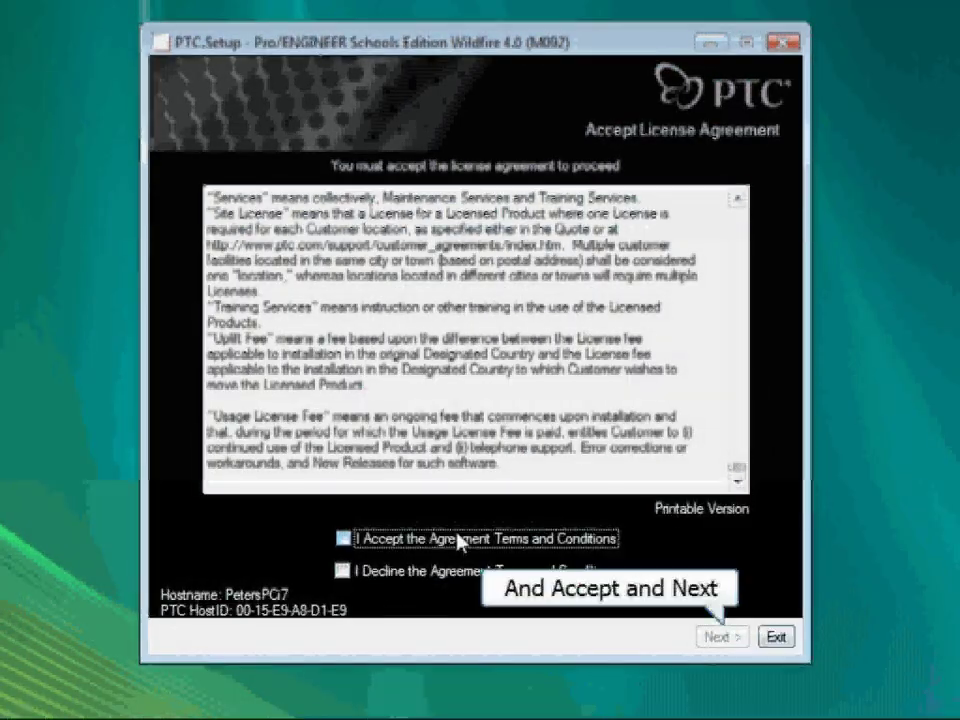
left_click(719, 636)
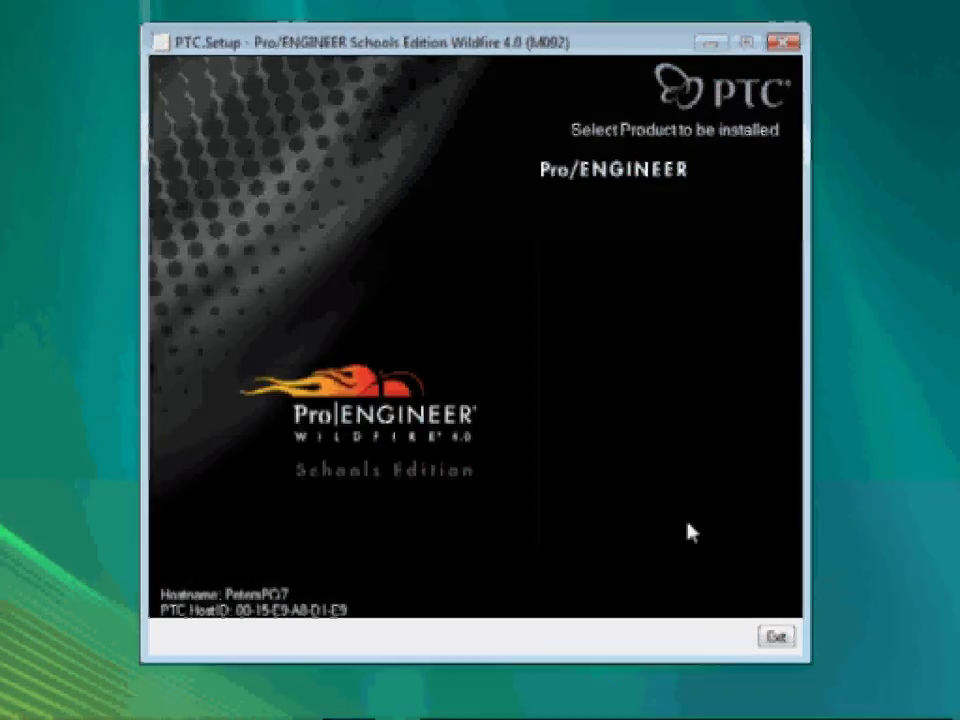
Select Pro/ENGINEER and point its license configuration at the server's hostname on port 7788.
left_click(634, 172)
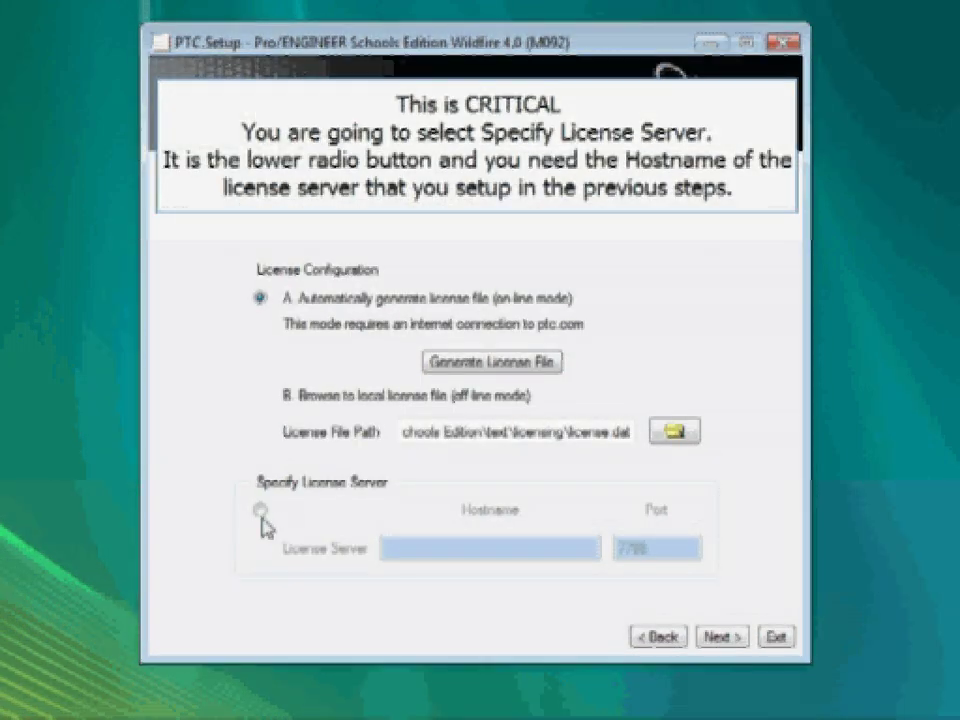
left_click(261, 512)
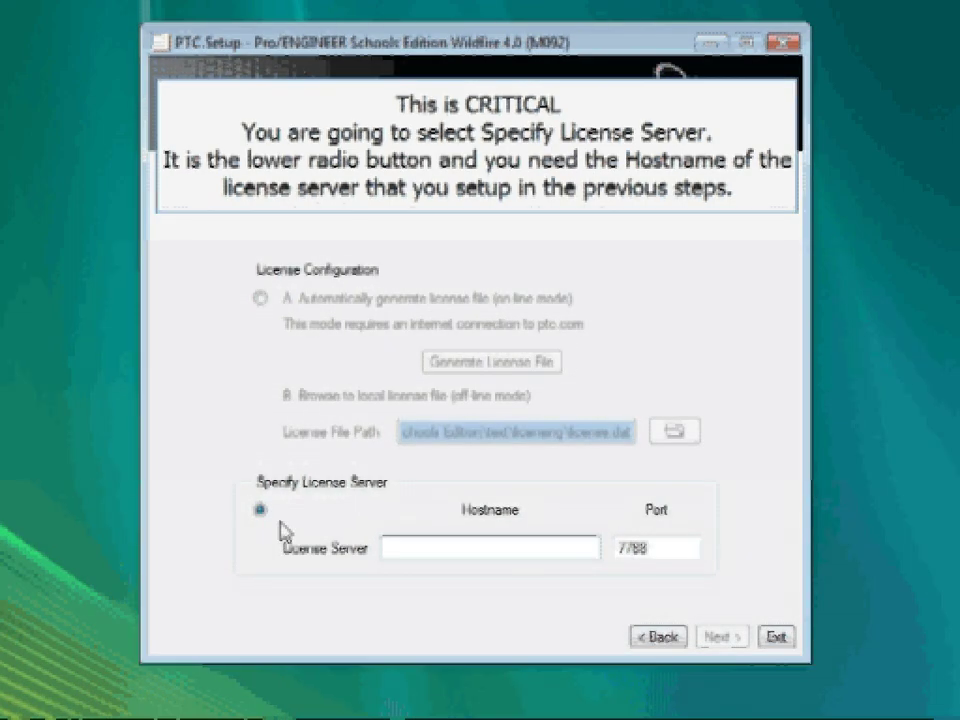
type("Pel")
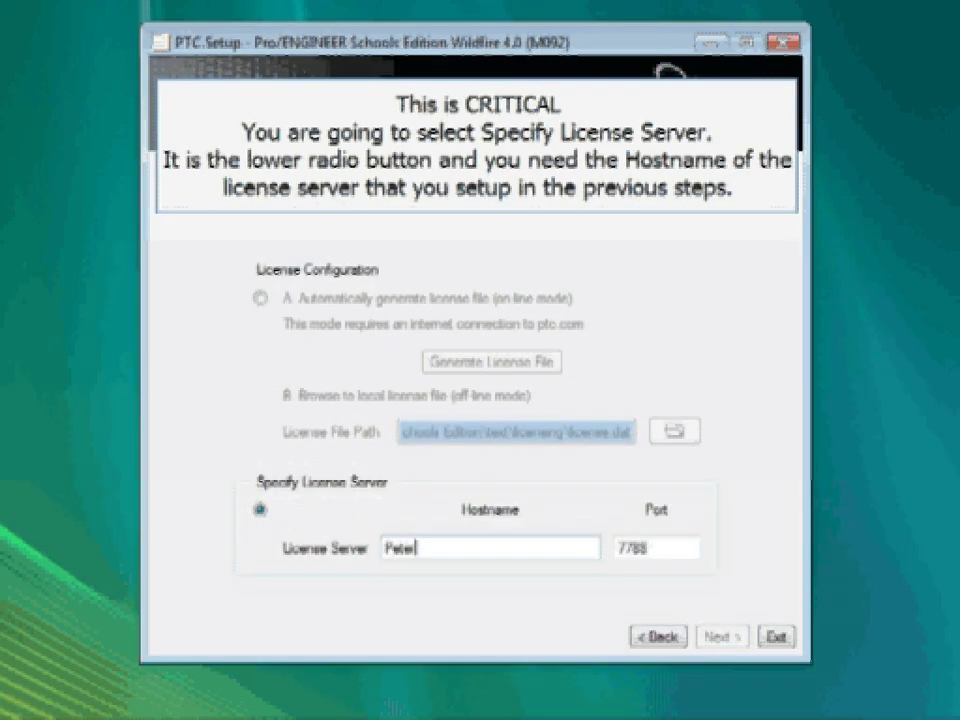
type("ersP")
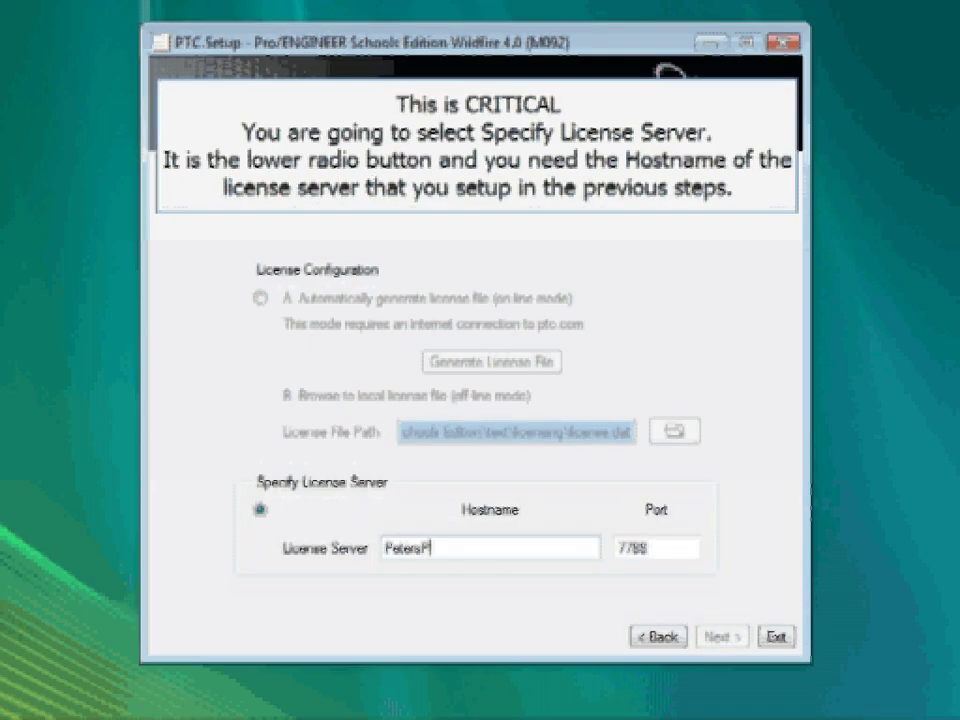
type("C17")
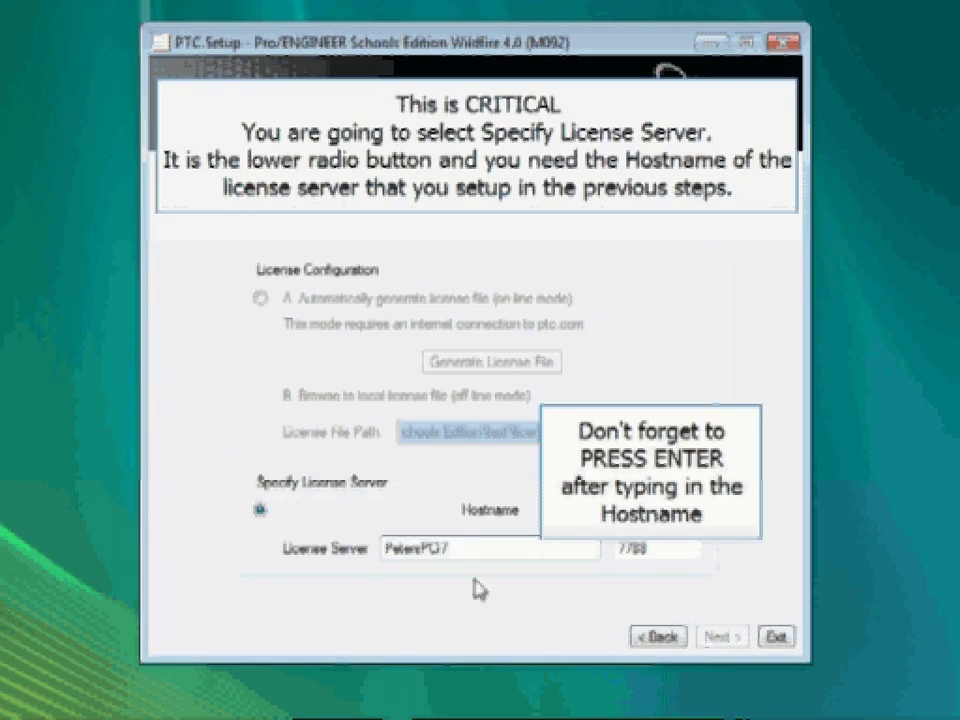
key("Return")
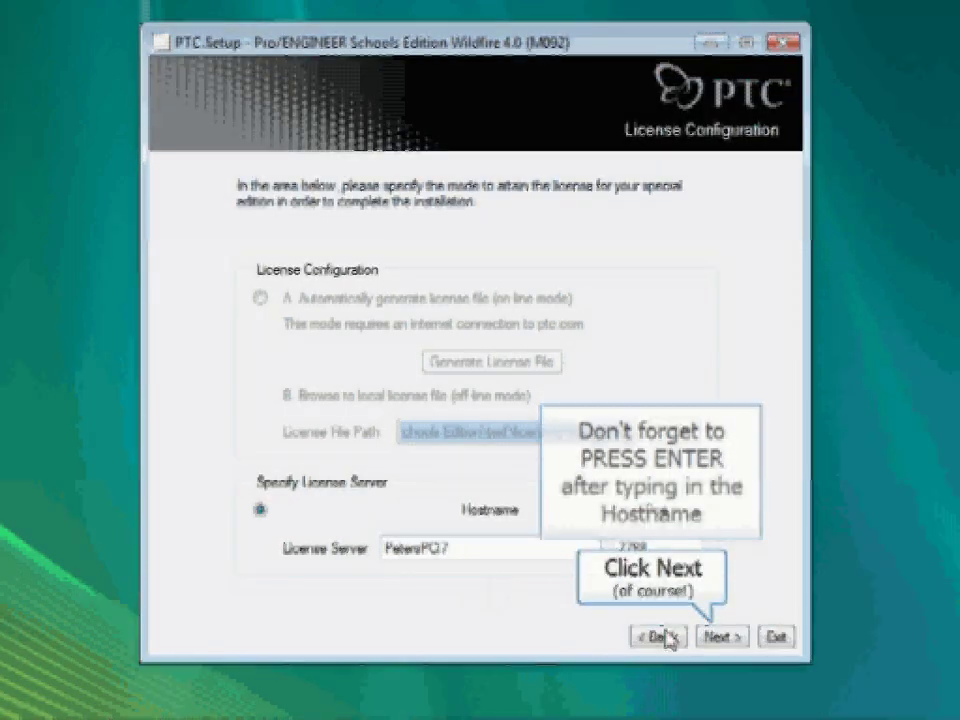